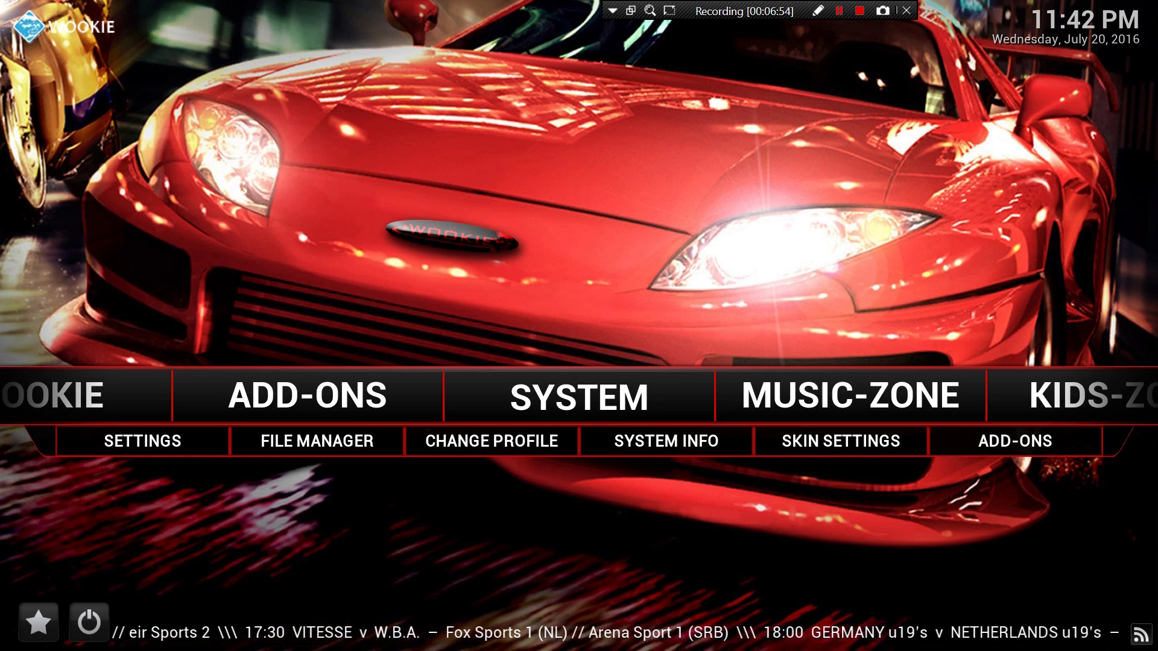
Bring up the Windows Start menu over Kodi's Wookie home screen.
key(super)
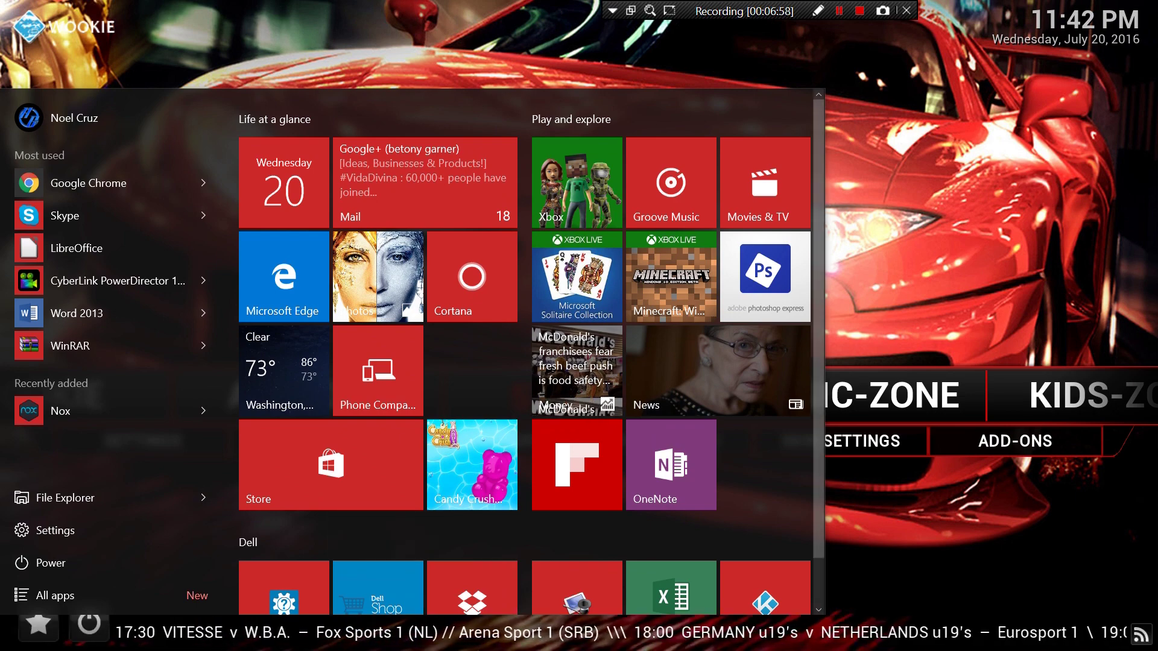
Launch Nox App Player from the Start menu's Recently added list.
key(super)
key(super)
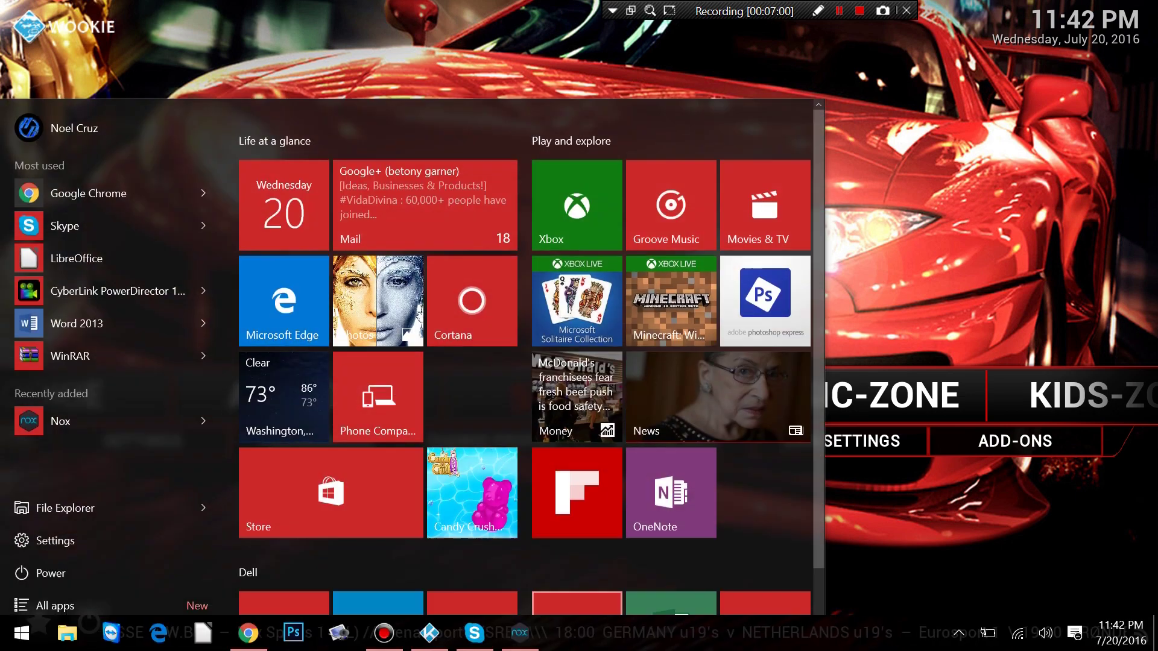
click(519, 633)
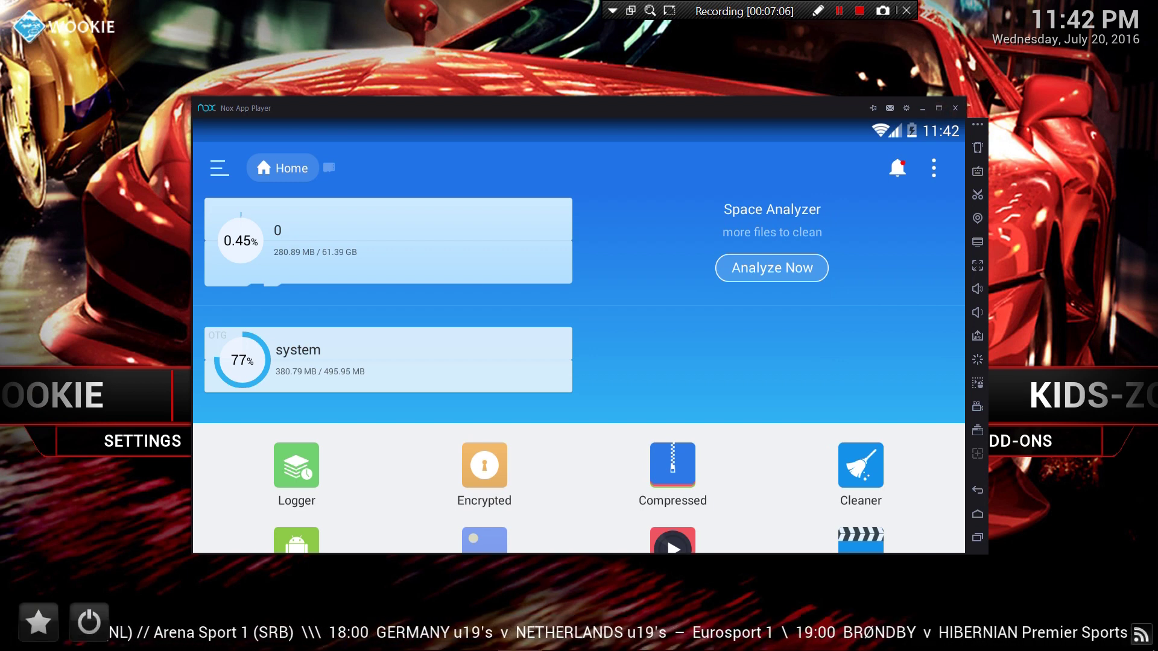
click(939, 108)
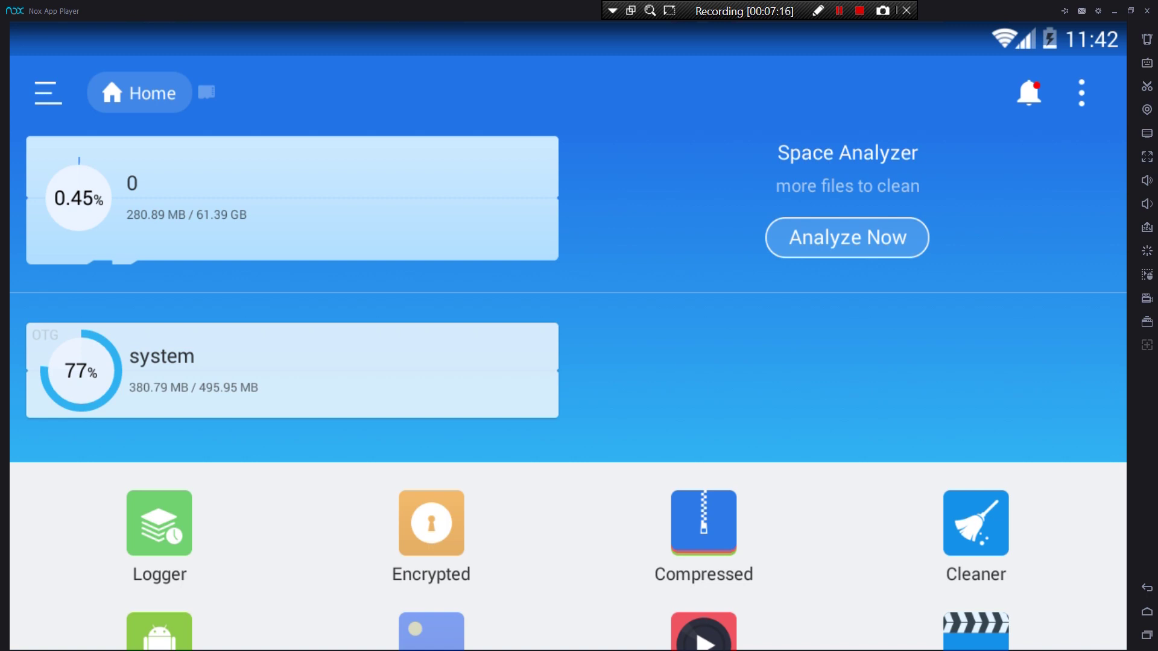
click(1081, 92)
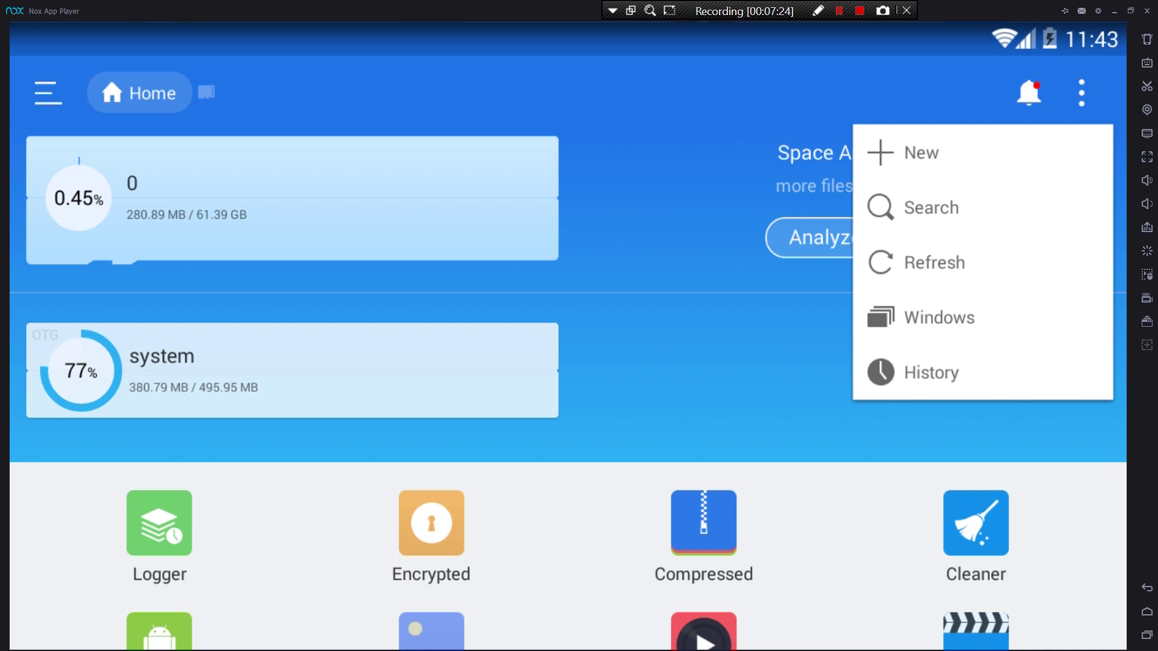
click(922, 153)
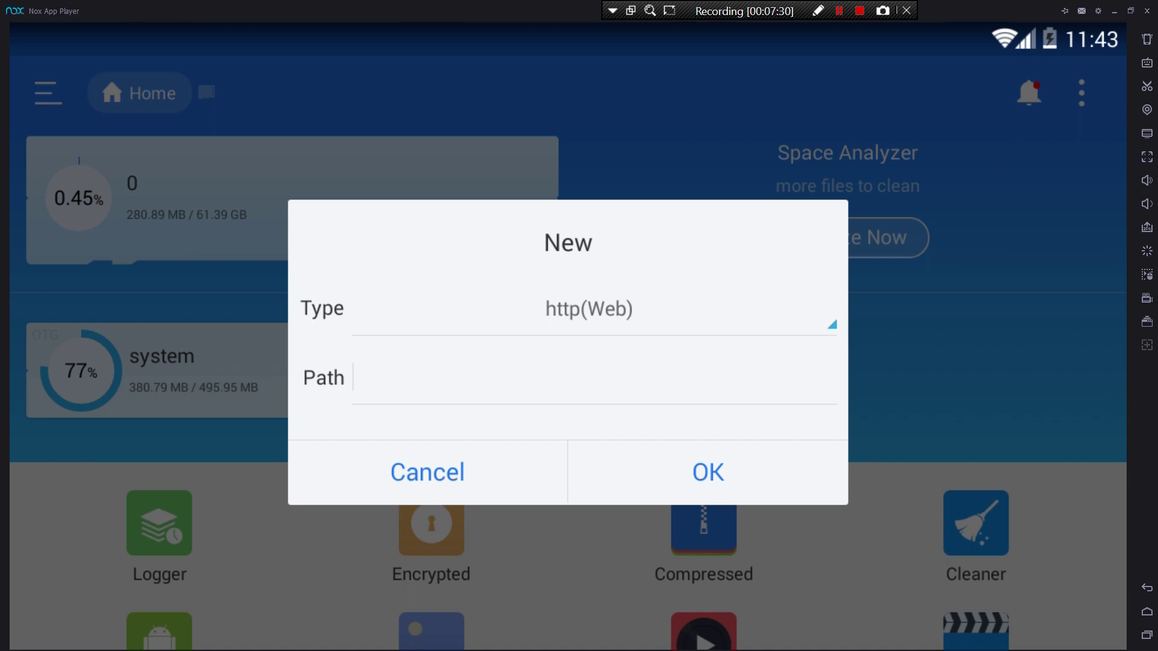
click(362, 378)
text(http://mob)
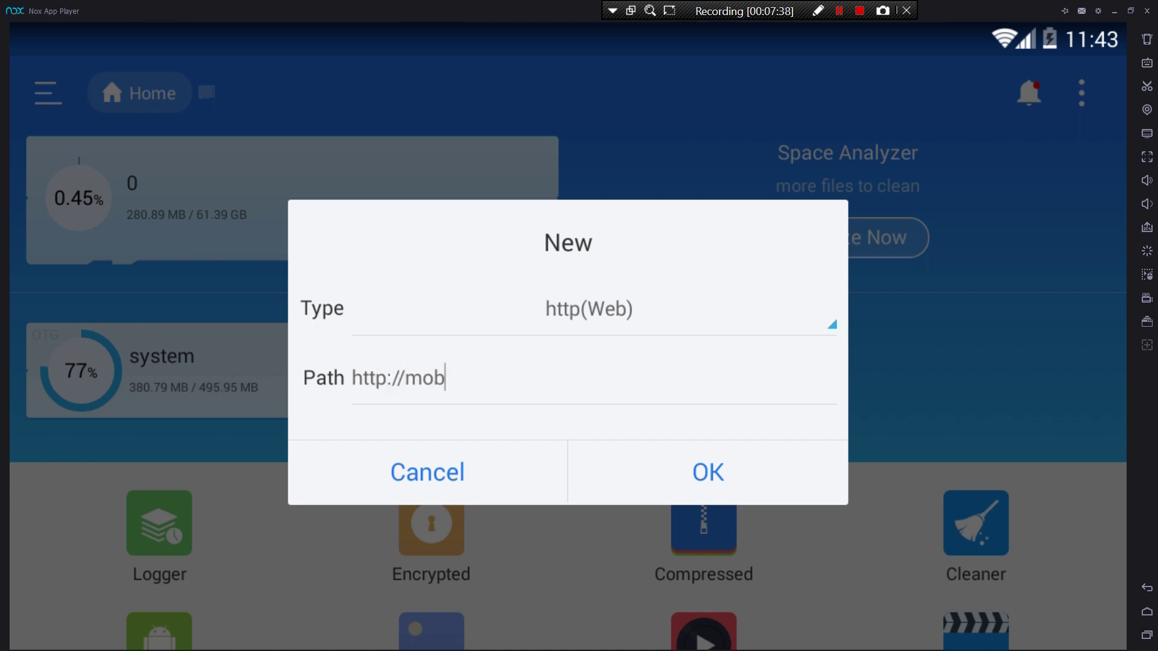
text(dro.com)
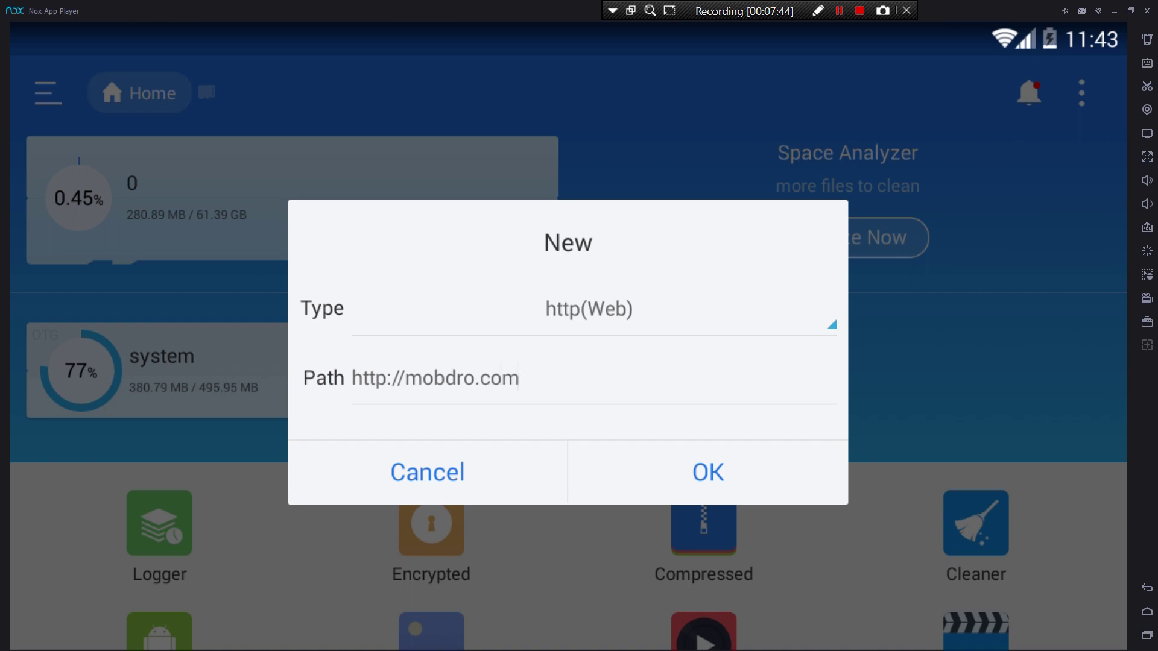
click(708, 472)
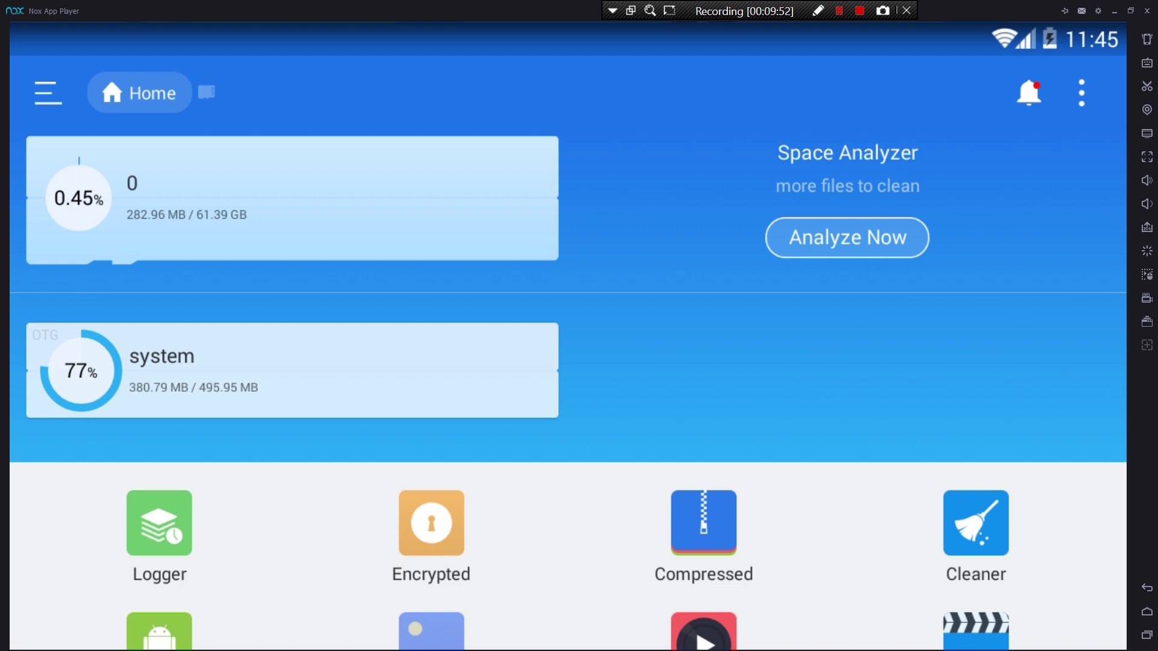
From the side location list, open Local > Download, which contains the folder other.
scroll(568, 391, down, 5)
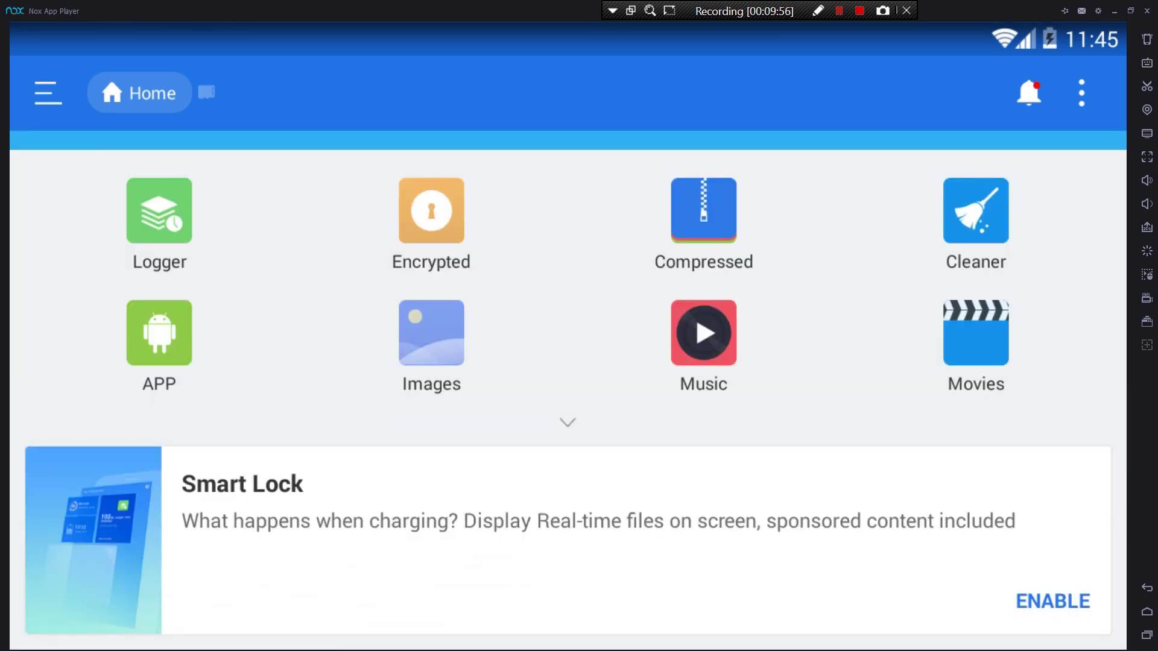
scroll(568, 391, up, 2)
scroll(568, 391, up, 3)
scroll(568, 391, down, 5)
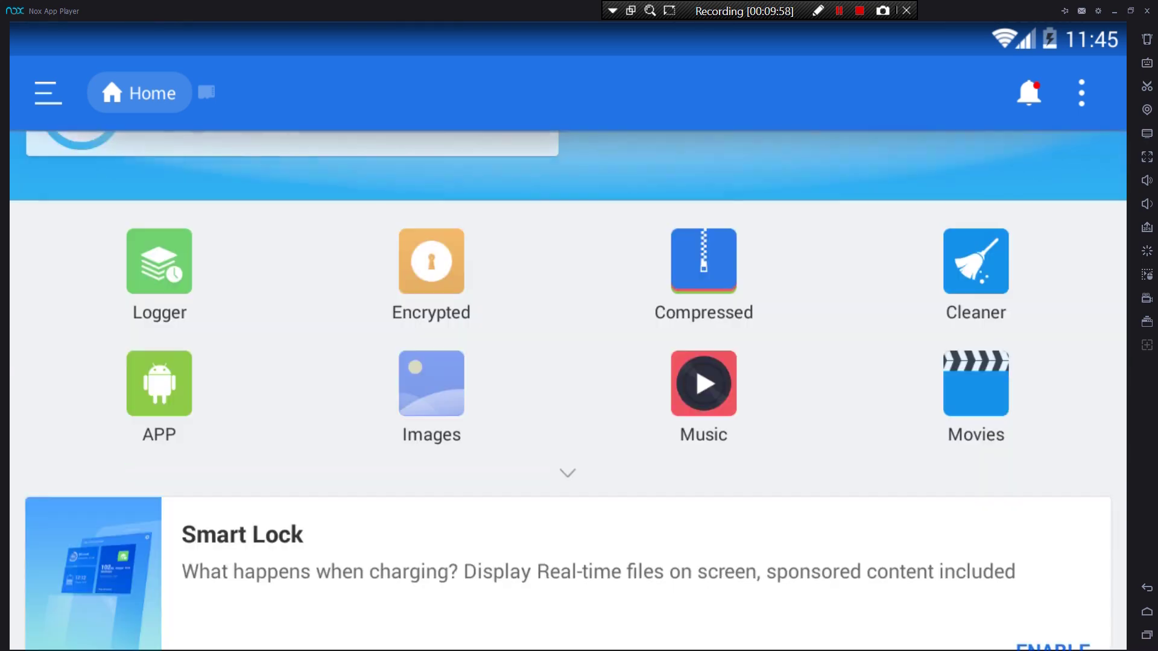
scroll(568, 390, up, 5)
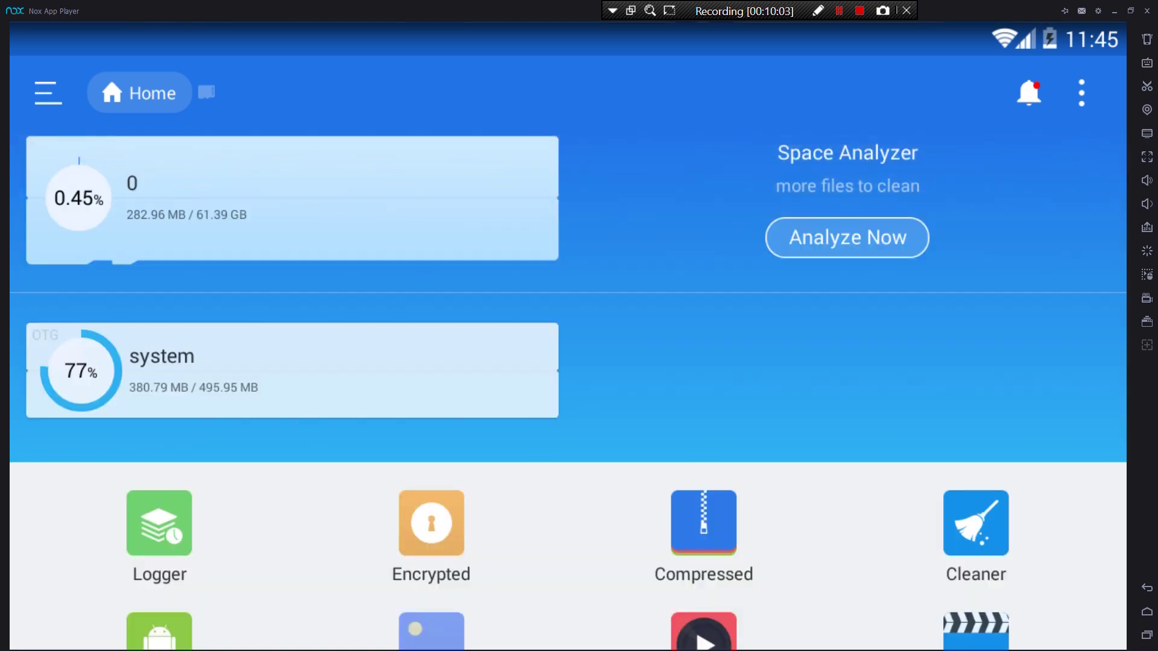
click(48, 93)
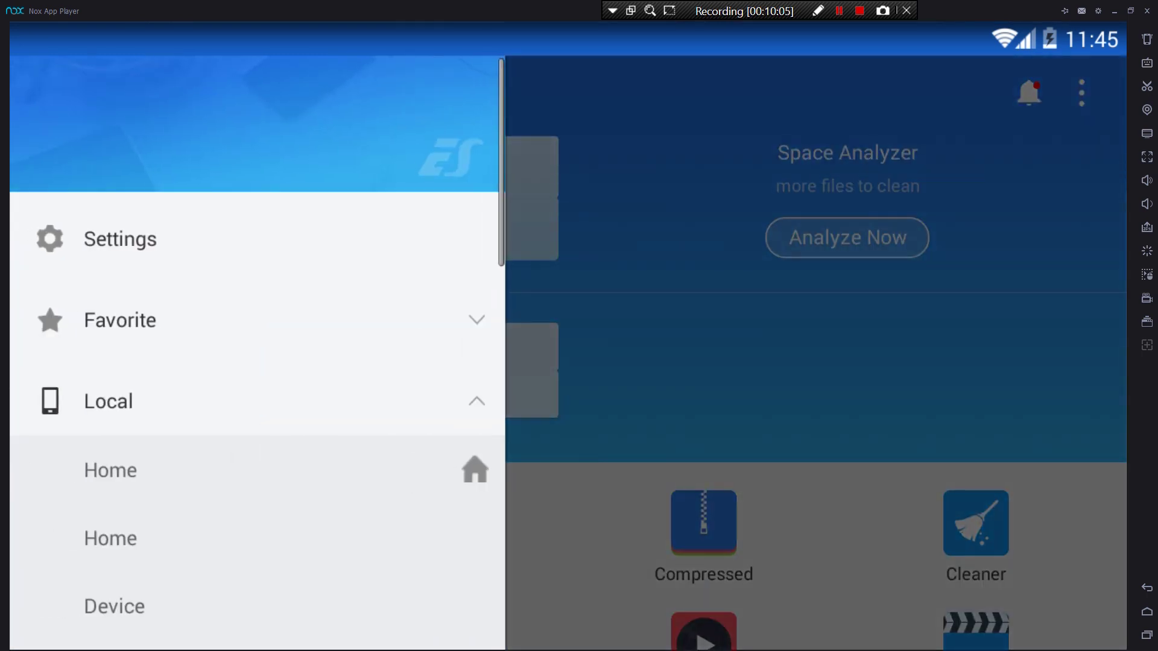
scroll(257, 353, down, 10)
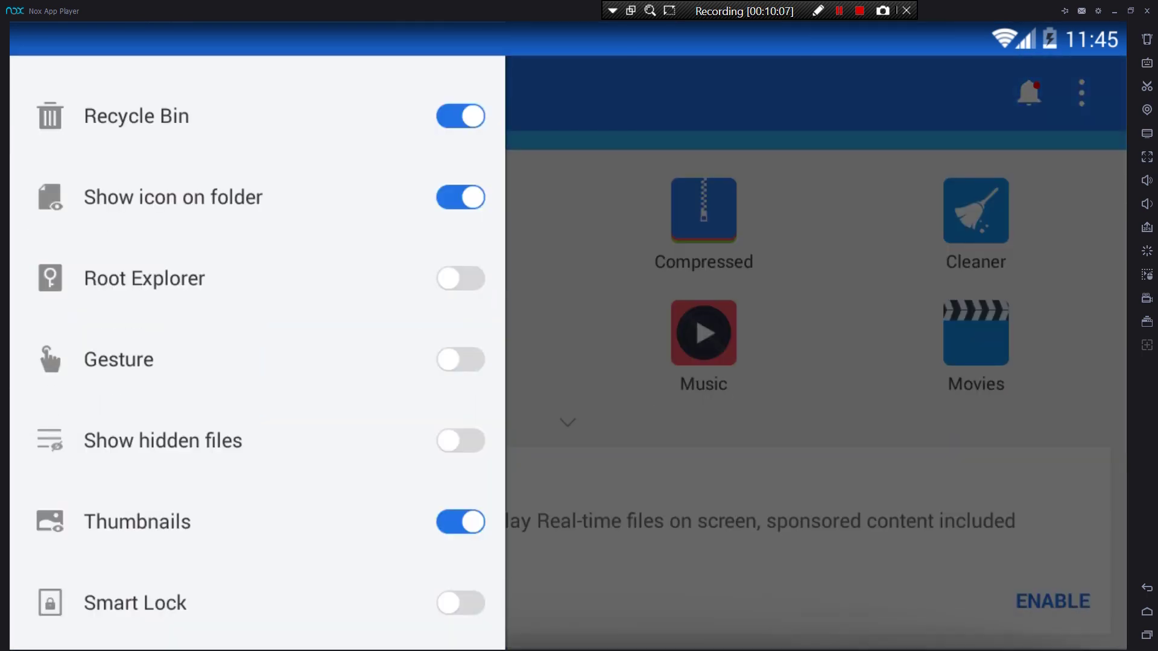
scroll(257, 353, up, 5)
scroll(257, 353, up, 3)
click(126, 354)
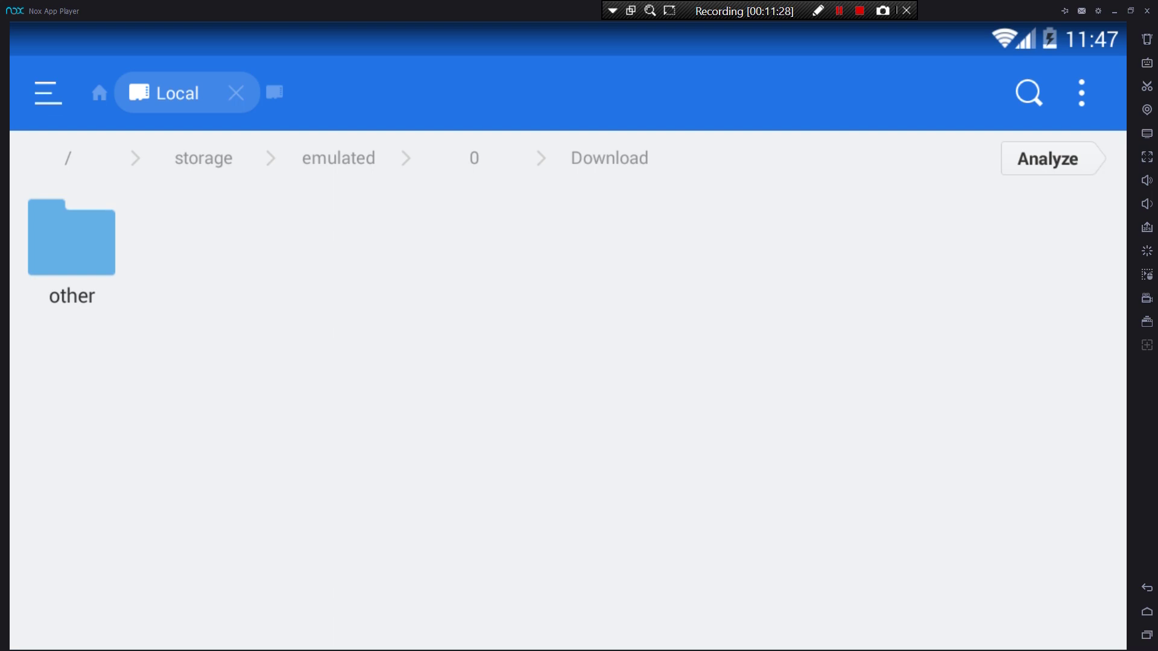
Close the Nox App Player window and confirm with OK.
click(1147, 11)
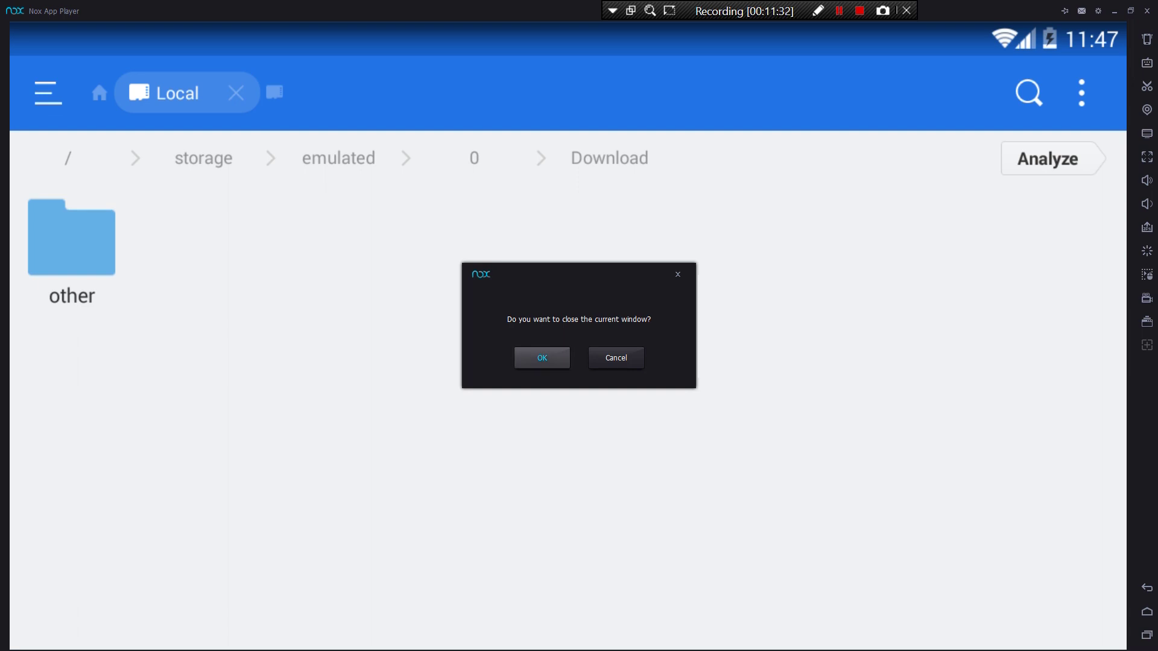
click(542, 359)
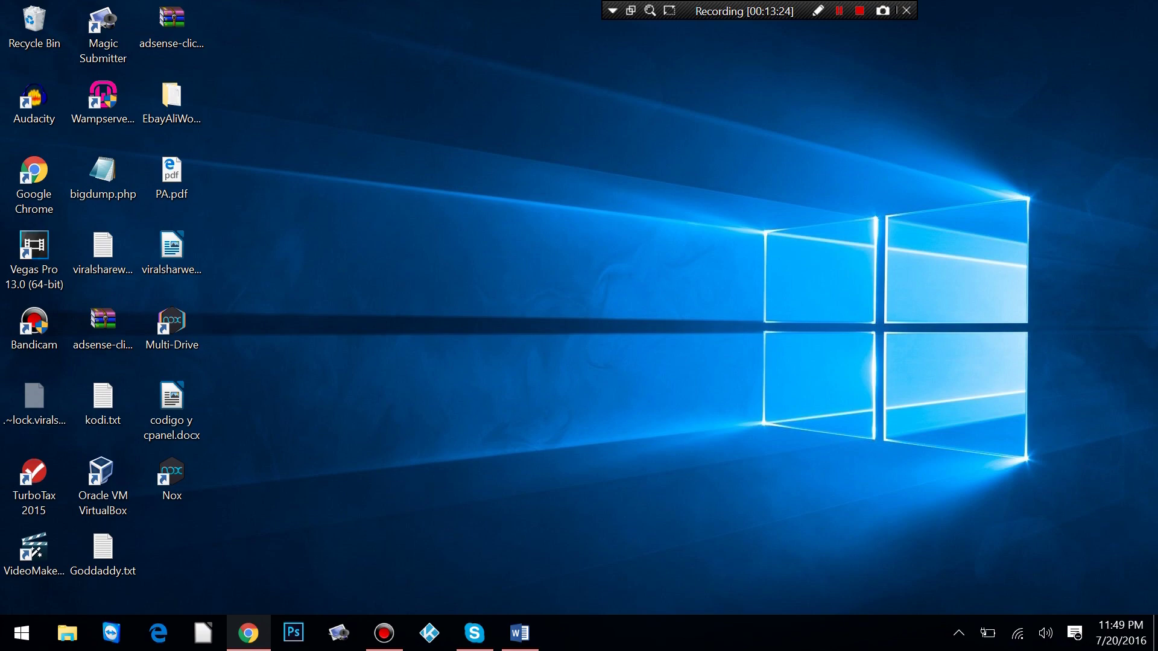
click(248, 632)
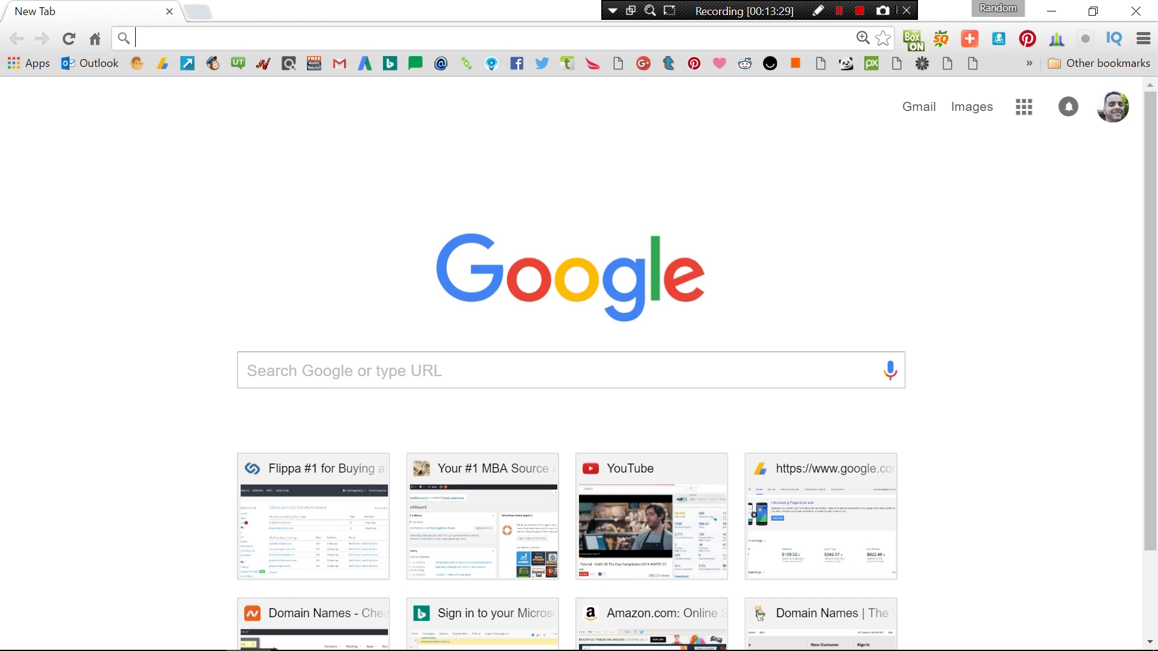
text(http://en.bignox.com/)
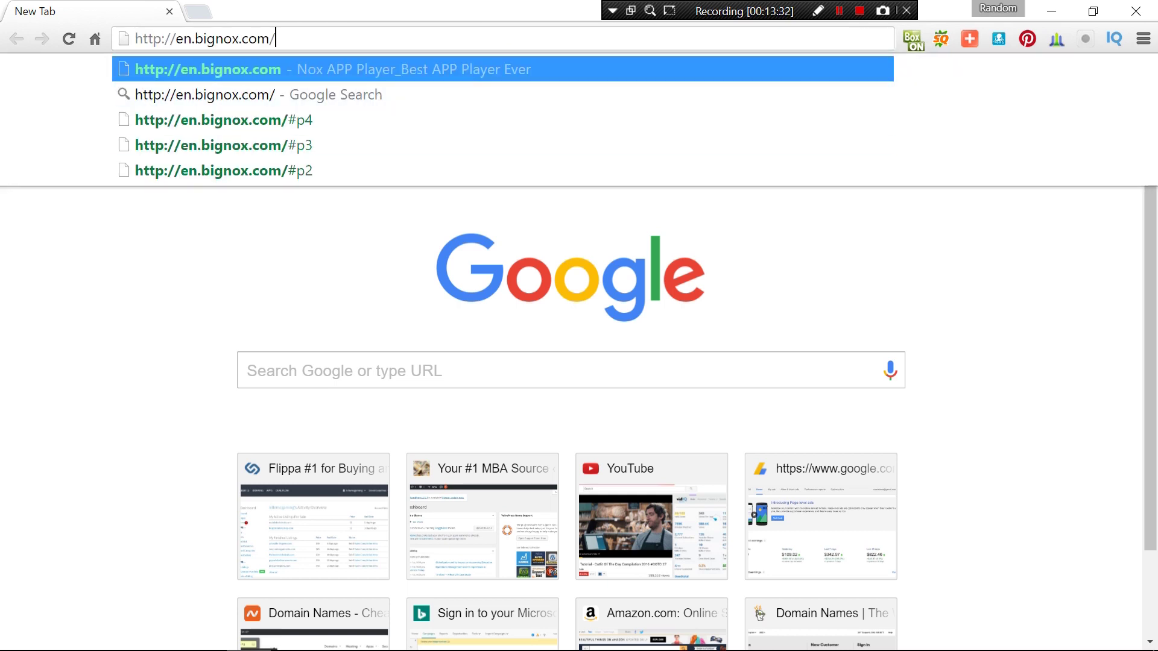
click(71, 296)
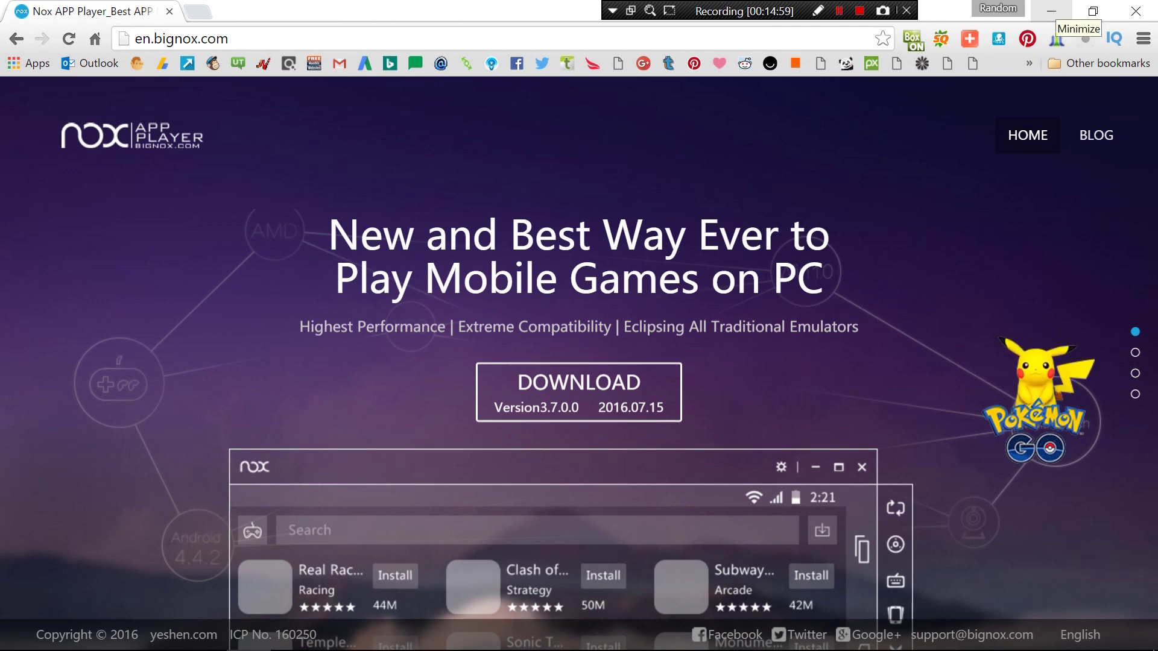
click(1051, 11)
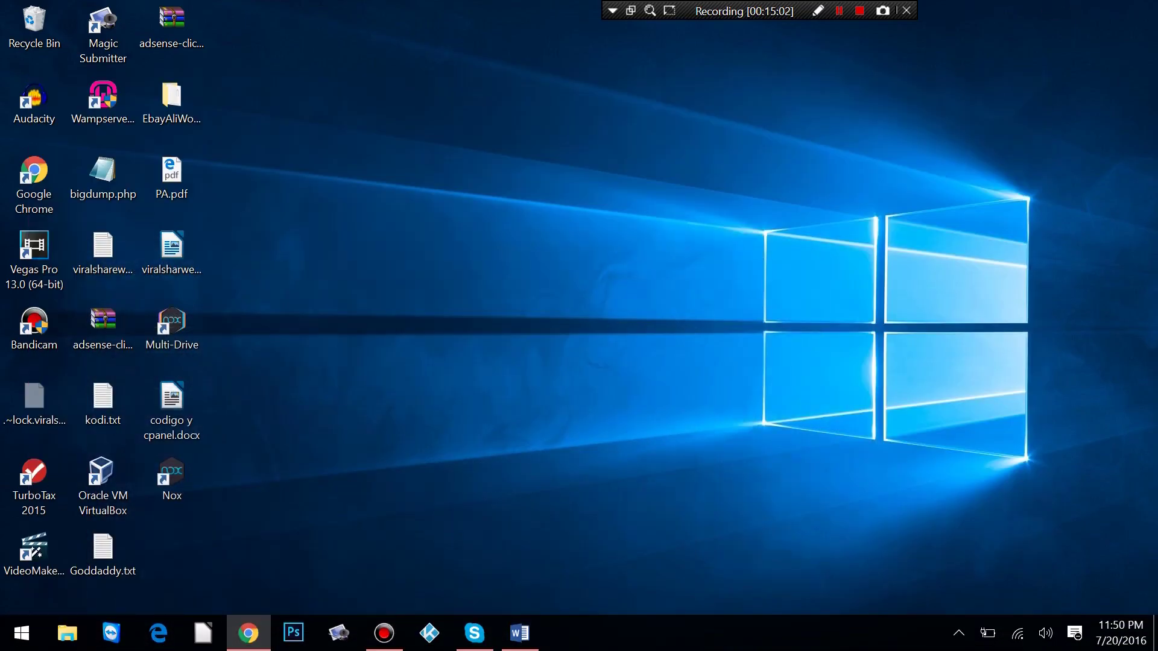
Start Nox from its desktop shortcut, maximise it, and open Android Settings from the dock.
click(172, 477)
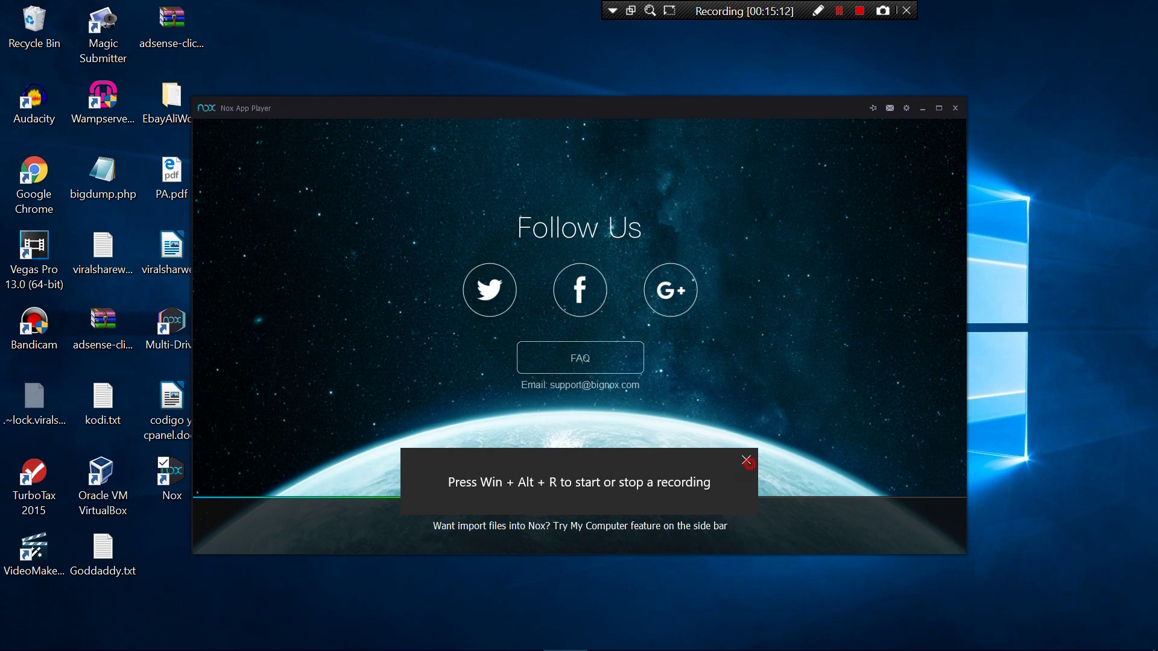
click(746, 461)
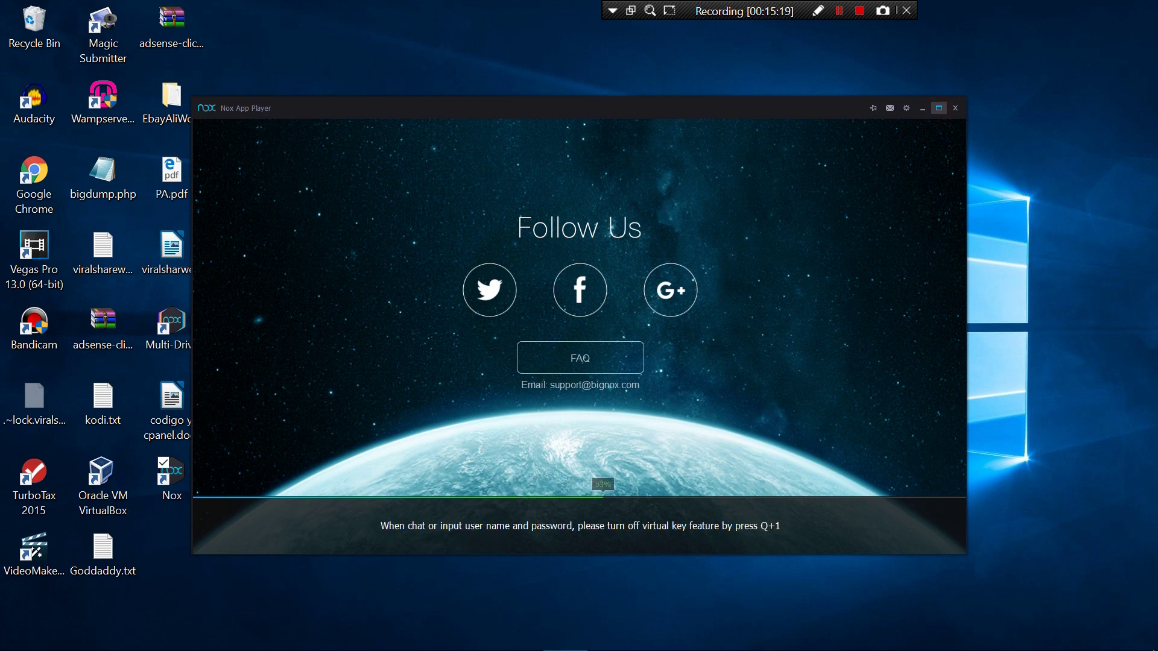
click(939, 108)
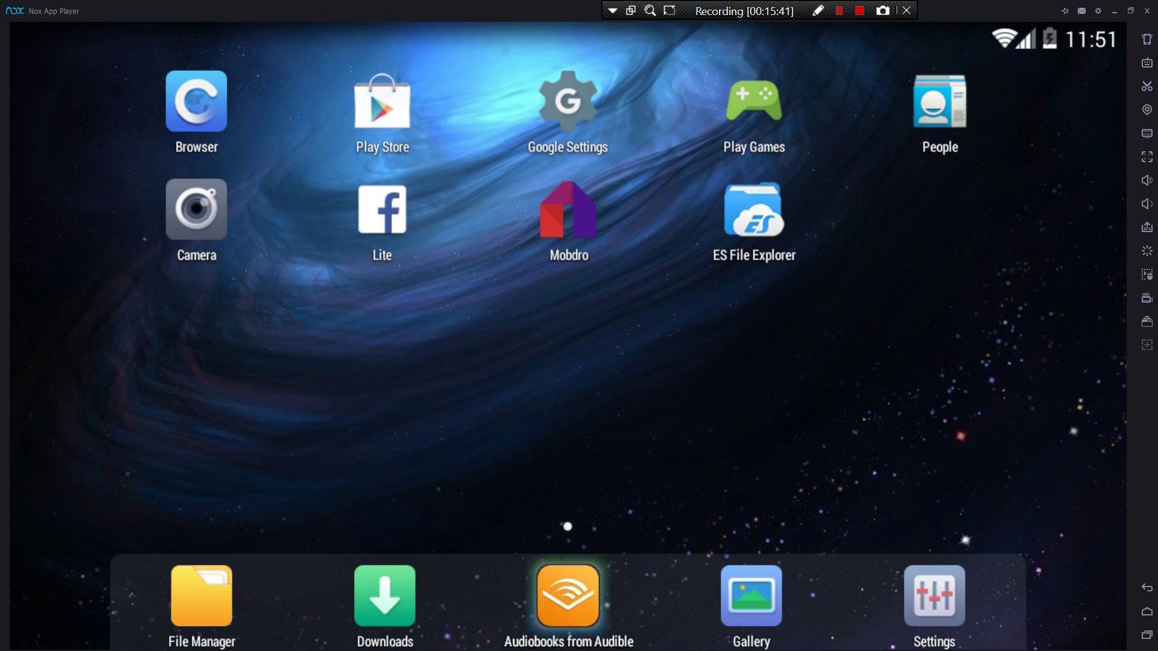
click(934, 596)
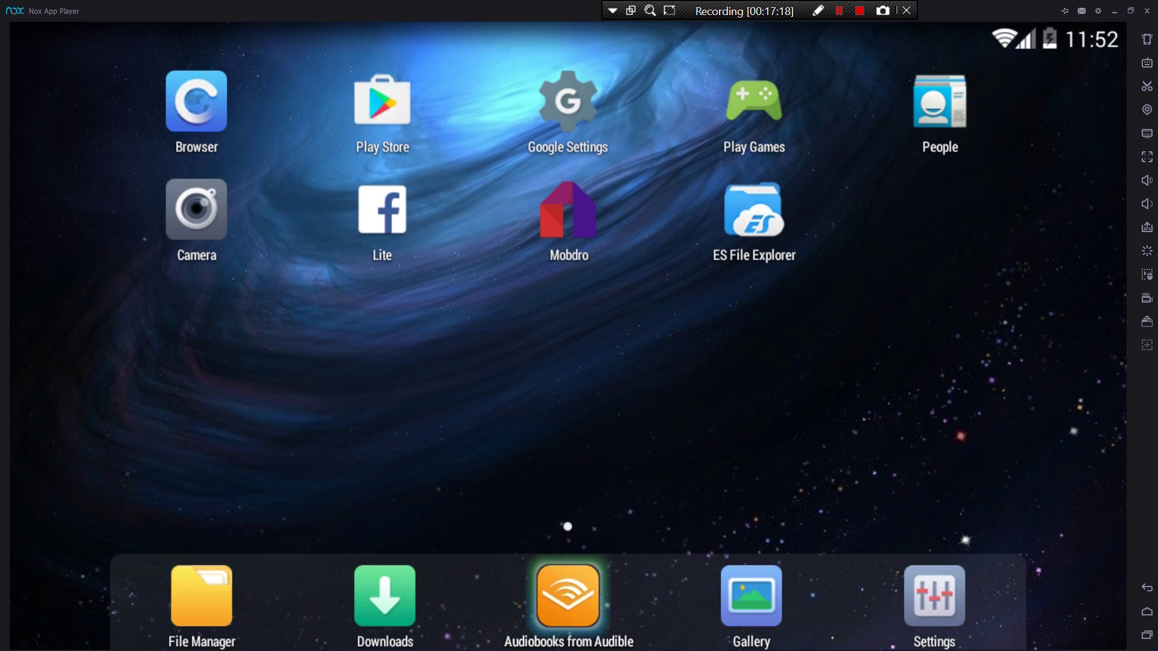
click(935, 596)
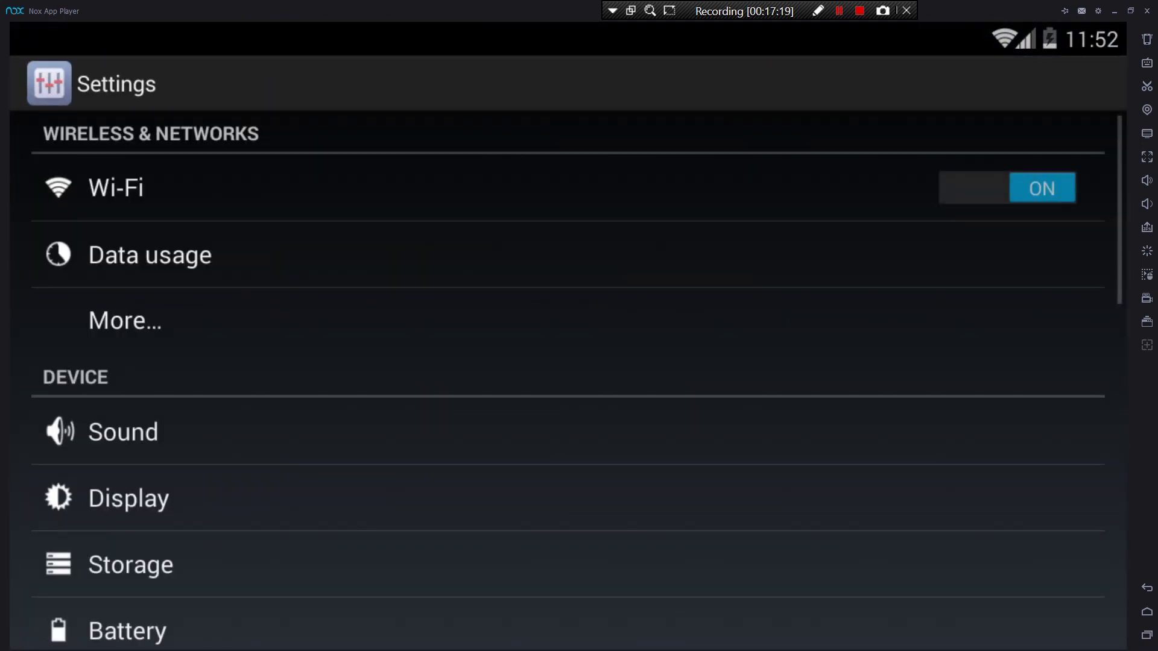